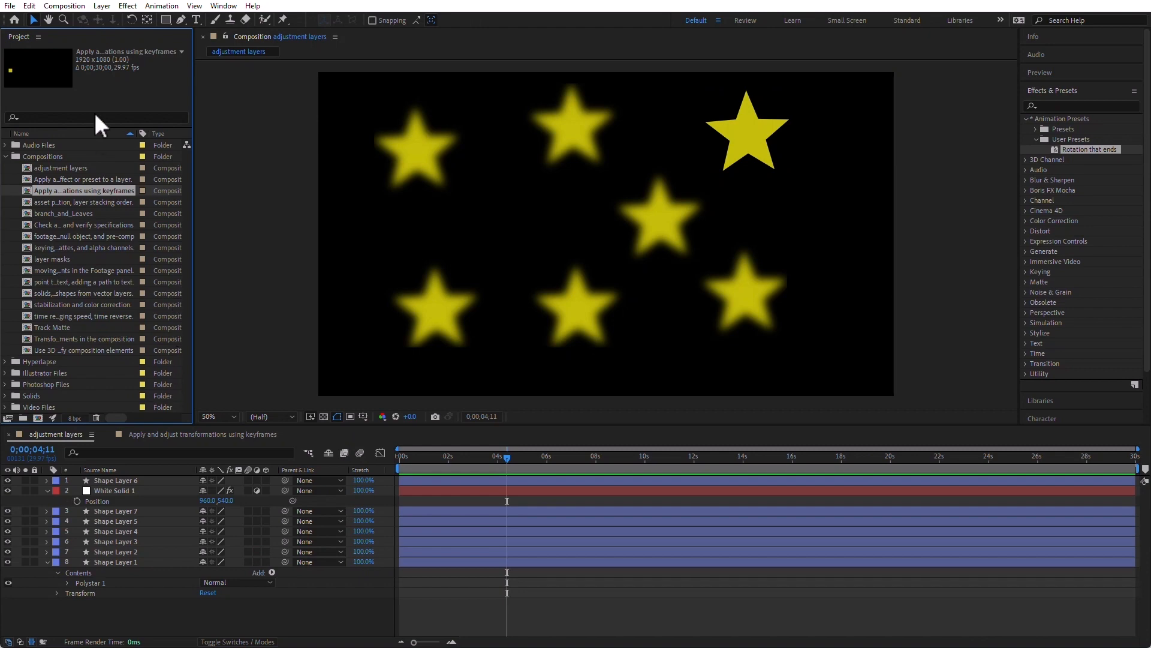
Show the effect controls of White Solid 1 and return the current time to 0;00;00;00.
click(224, 6)
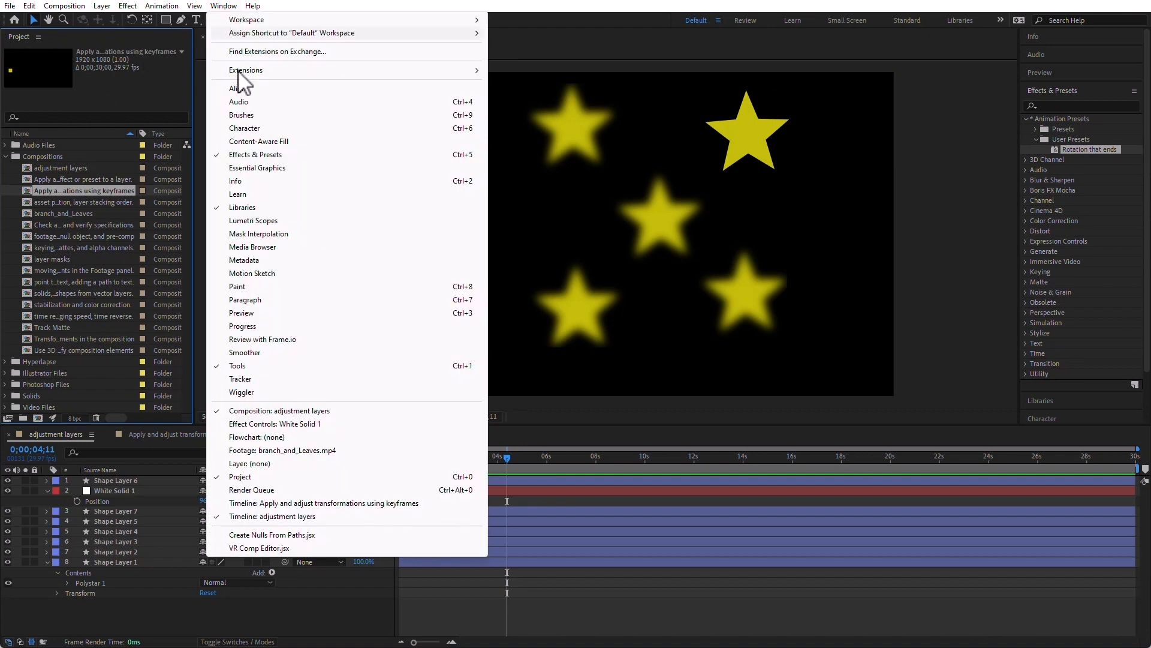
click(315, 424)
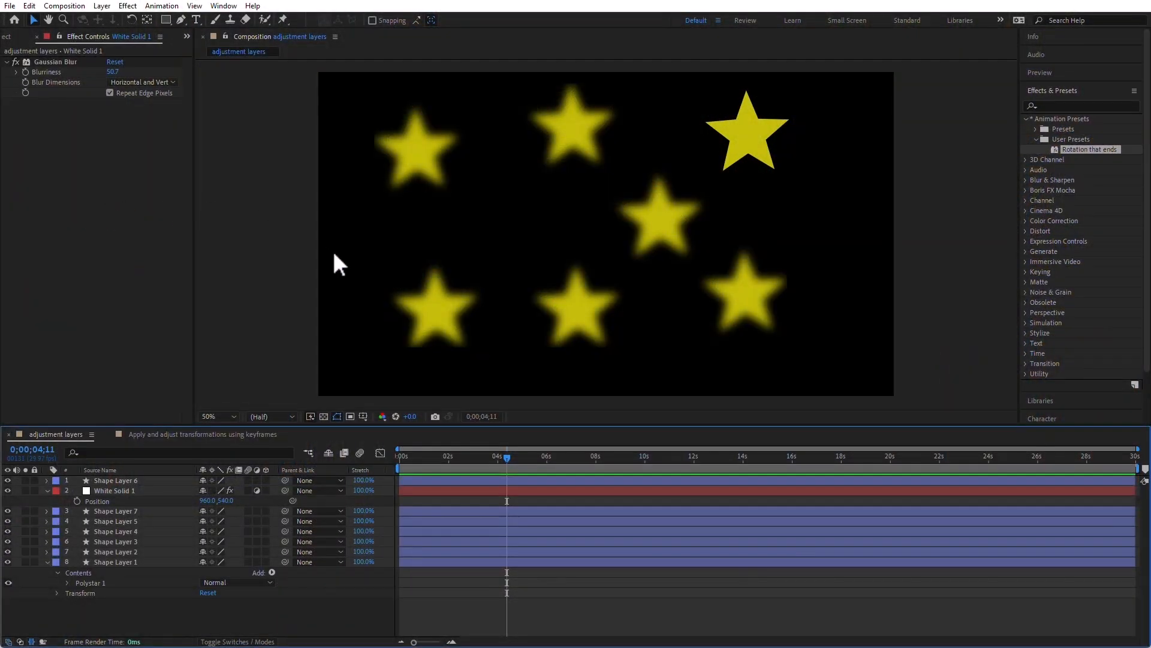
key(Home)
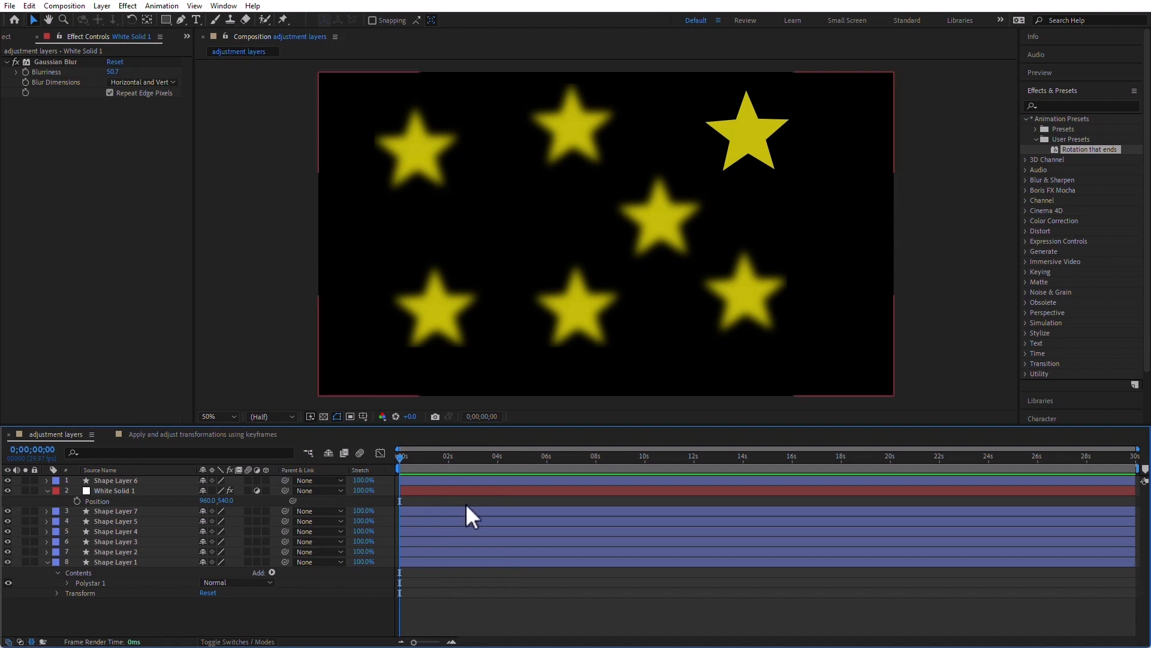
Reorder the layer stack so that Shape Layer 6 sits directly below the White Solid 1 adjustment layer.
click(223, 378)
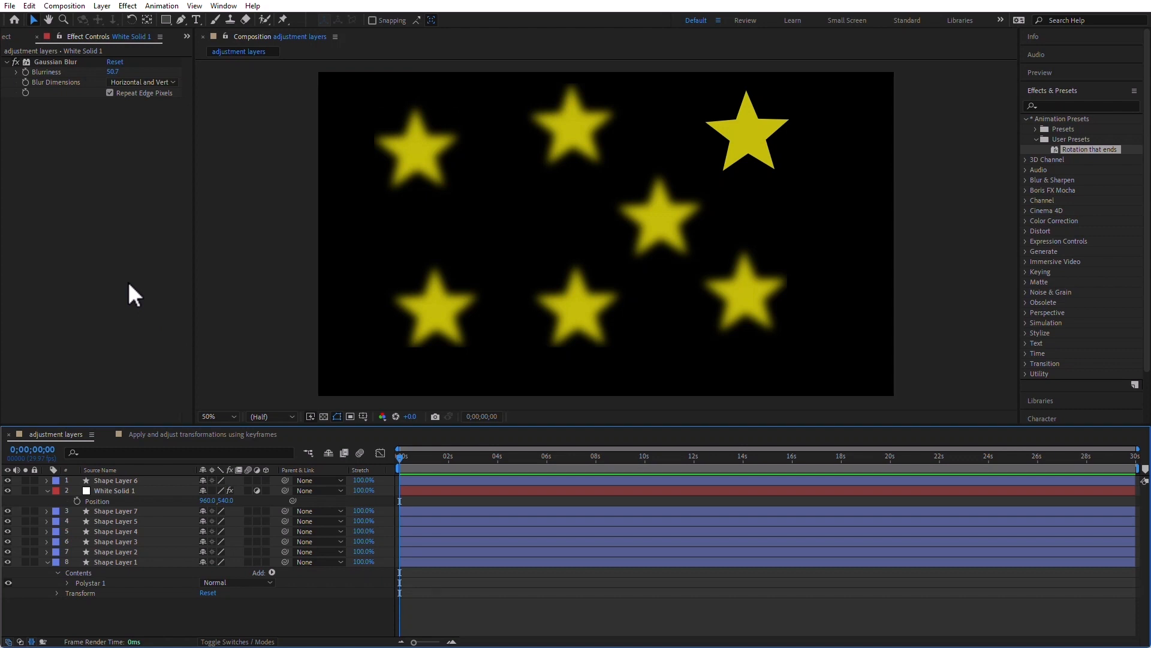
drag(123, 481, 125, 503)
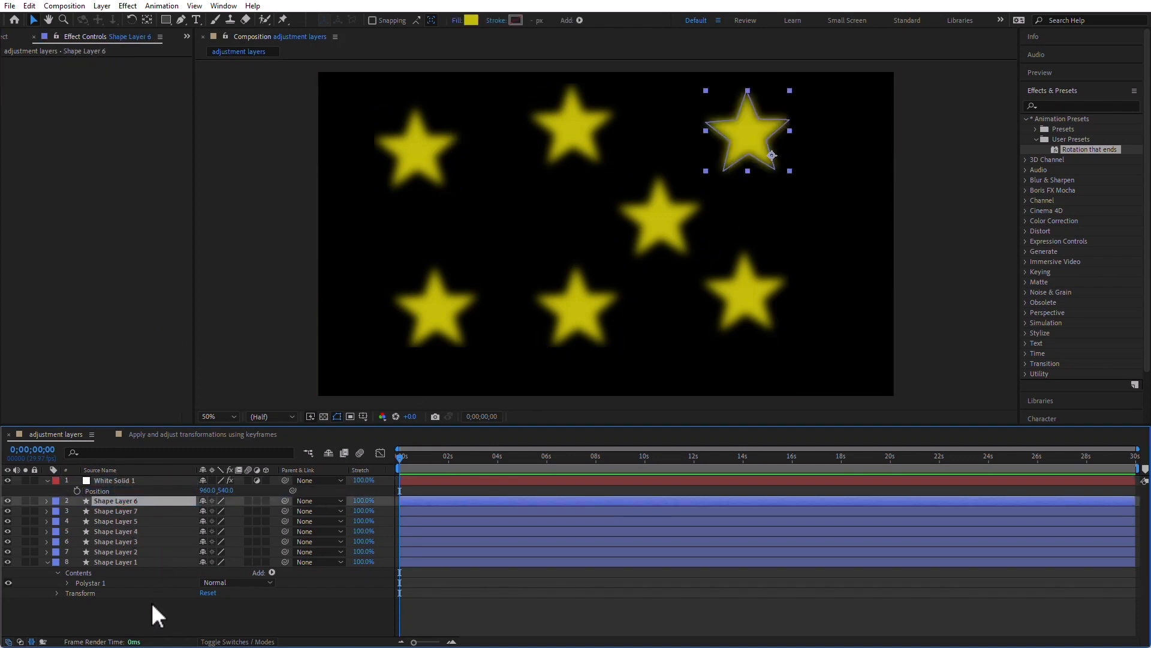
Keyframe the Gaussian Blur Blurriness of White Solid 1 at the start and set it to 0 at 0;00;01;29.
click(128, 477)
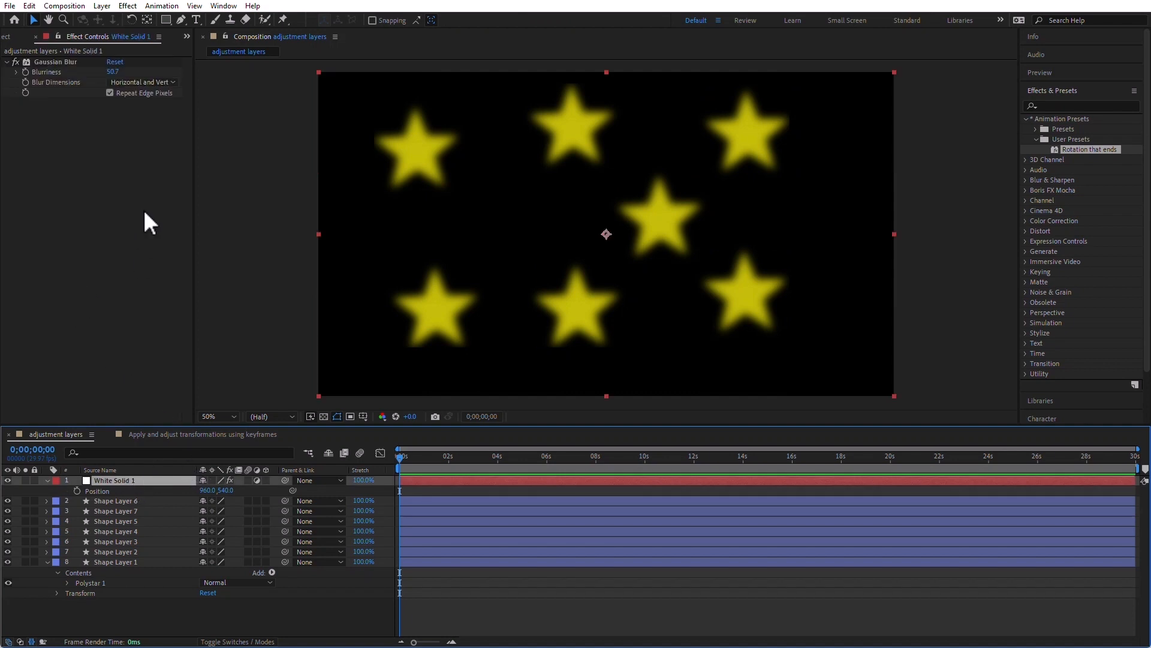
drag(113, 71, 558, 71)
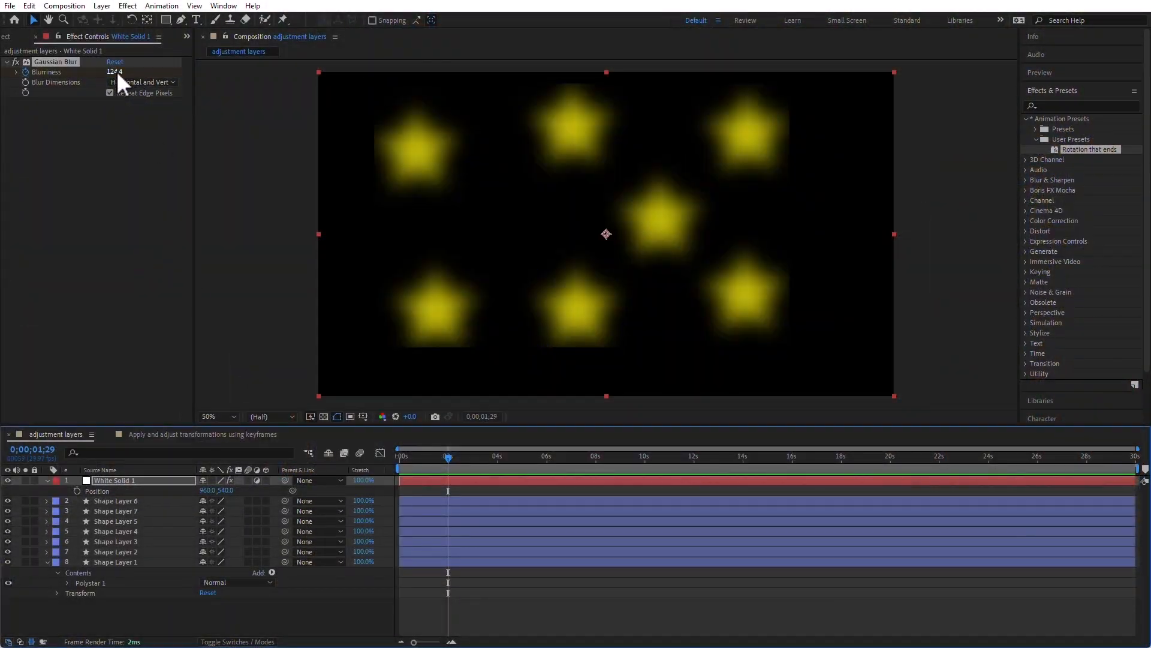
drag(117, 70, 3, 480)
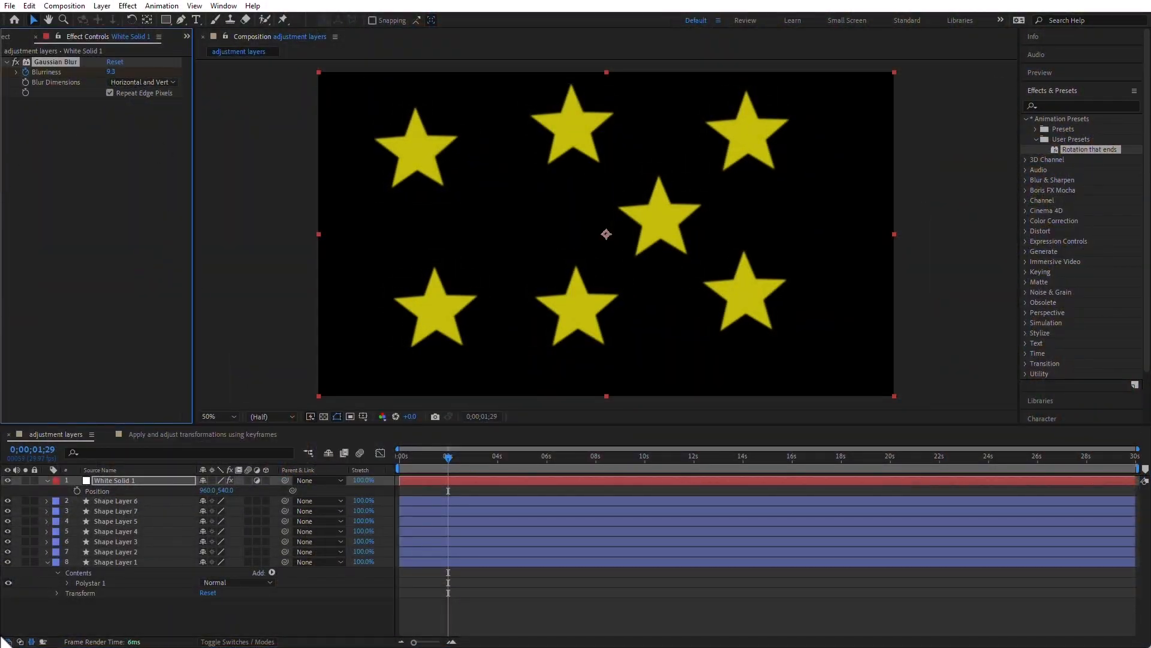
click(111, 71)
text(0)
key(Return)
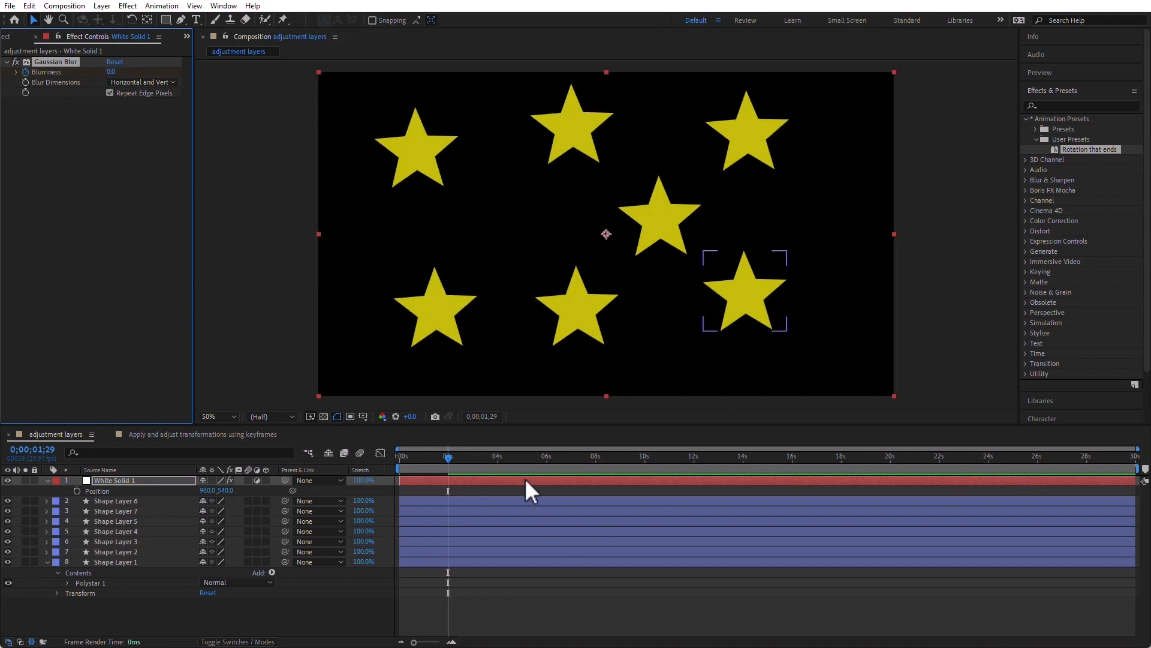
Reveal the keyframed Blurriness of White Solid 1 in the timeline and set it to 114.4 at 0;00;04;02.
click(498, 464)
click(124, 480)
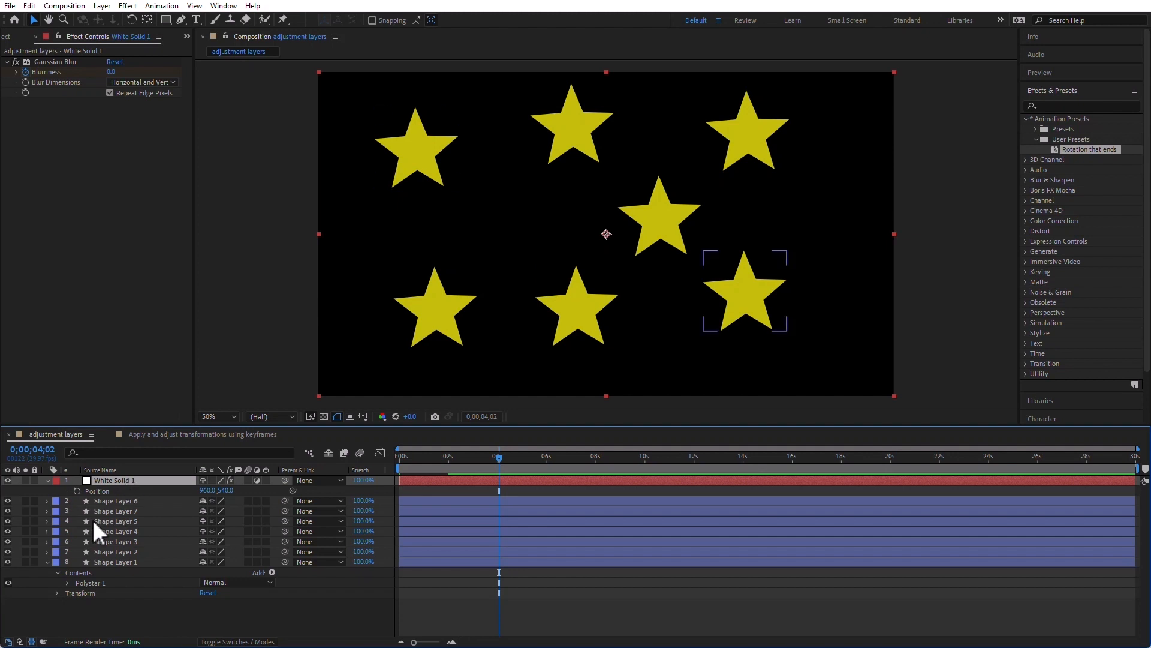
key(e)
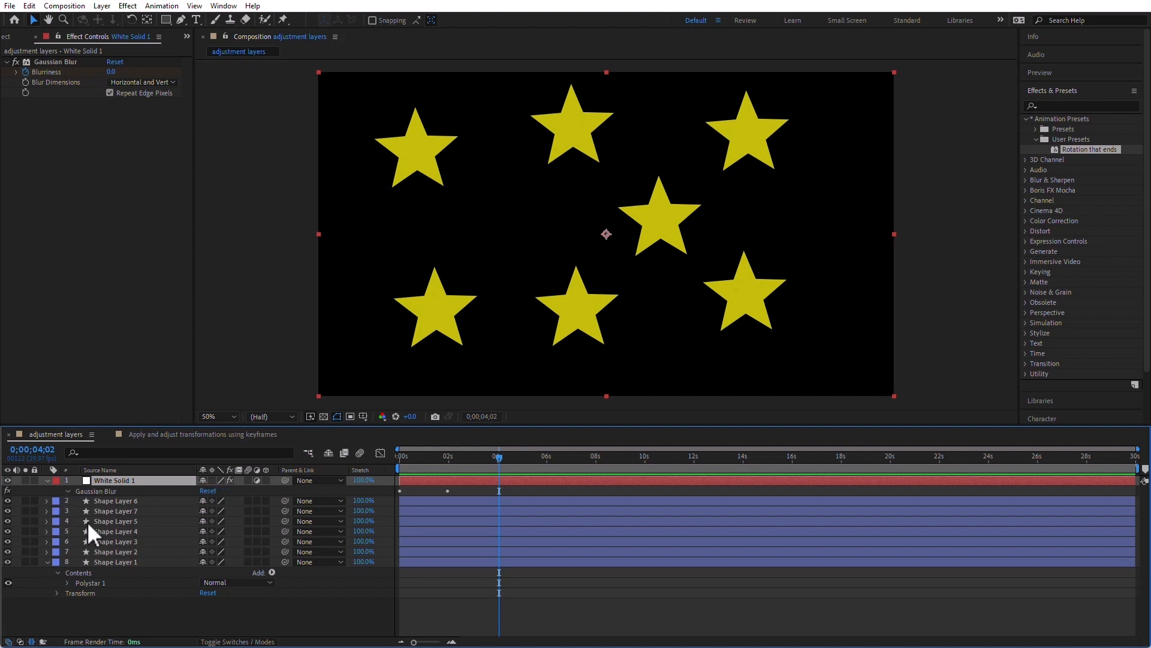
click(68, 491)
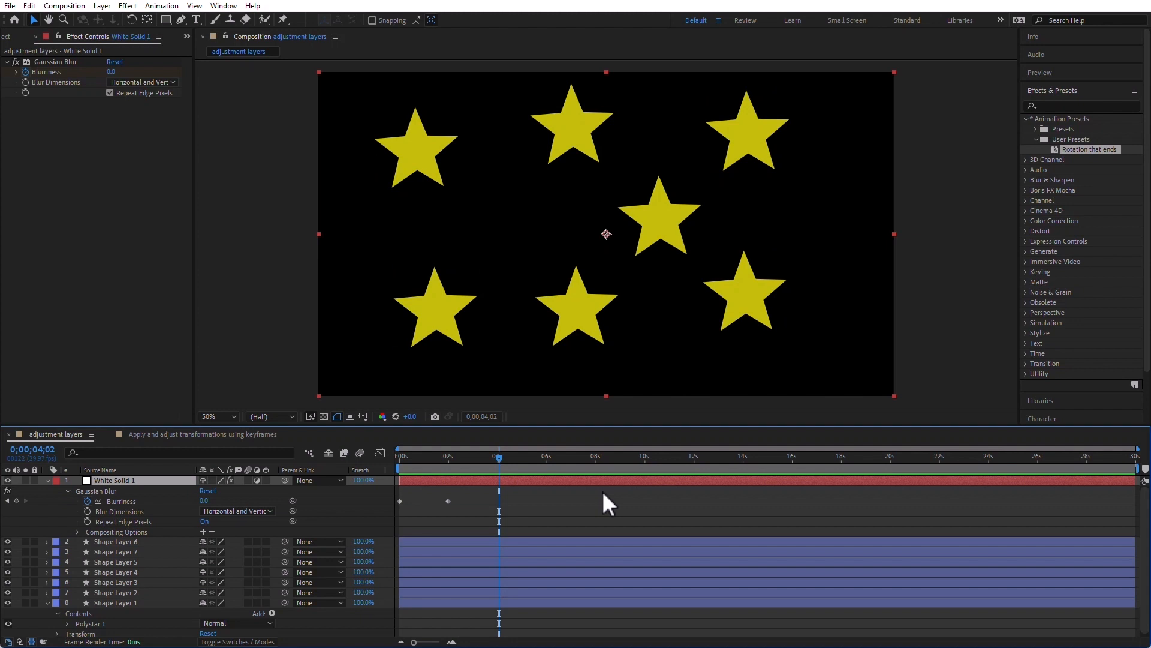
key(u)
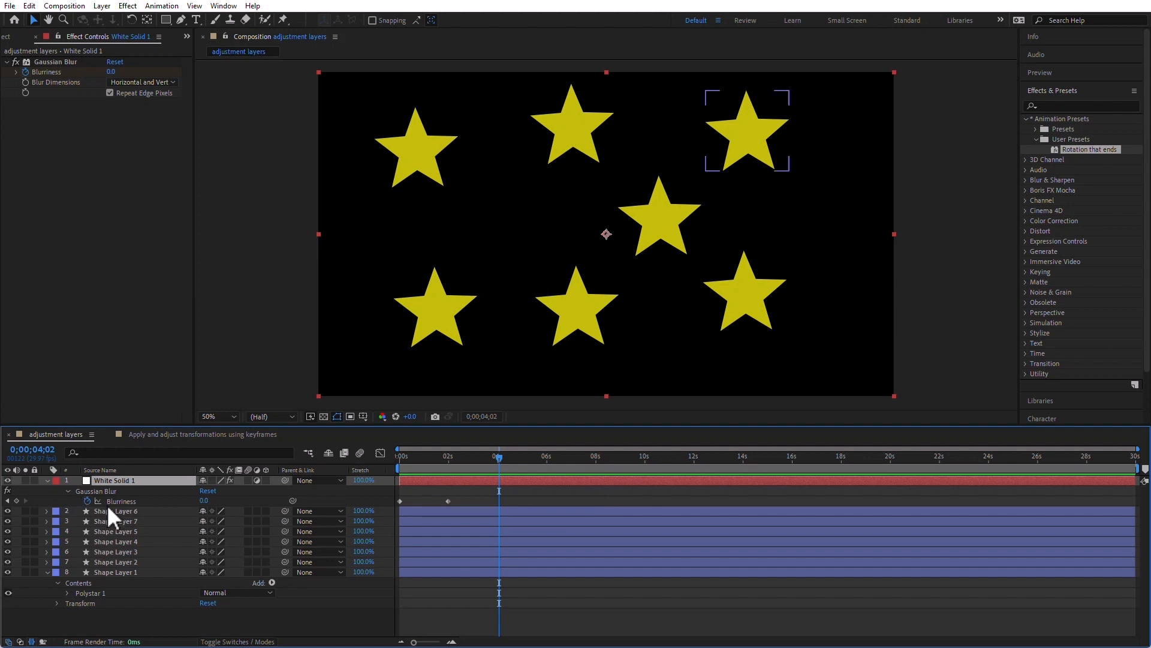
drag(204, 500, 858, 505)
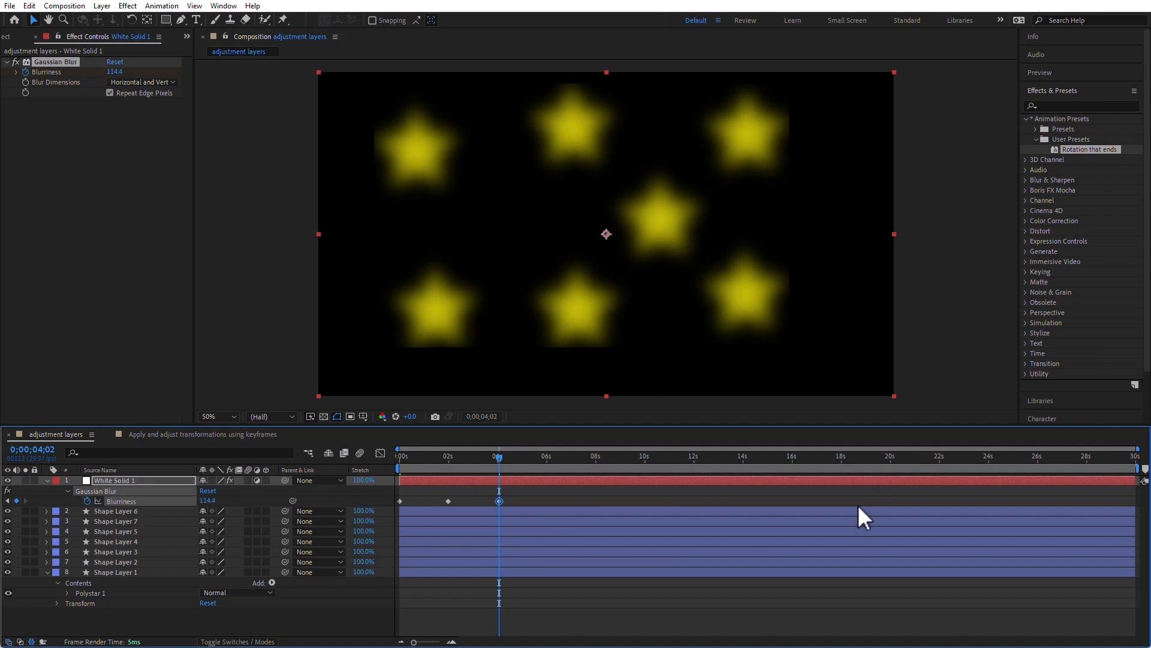
Remove all Blurriness keyframes from White Solid 1's Gaussian Blur and set a constant Blurriness of 50.
click(546, 457)
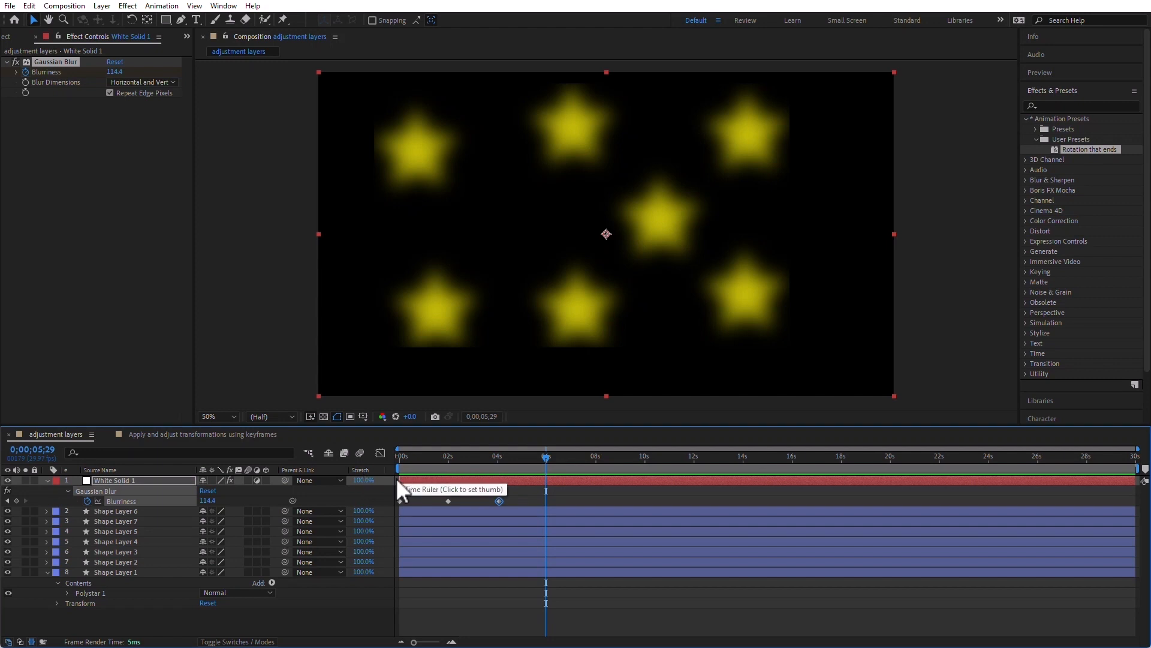
click(86, 500)
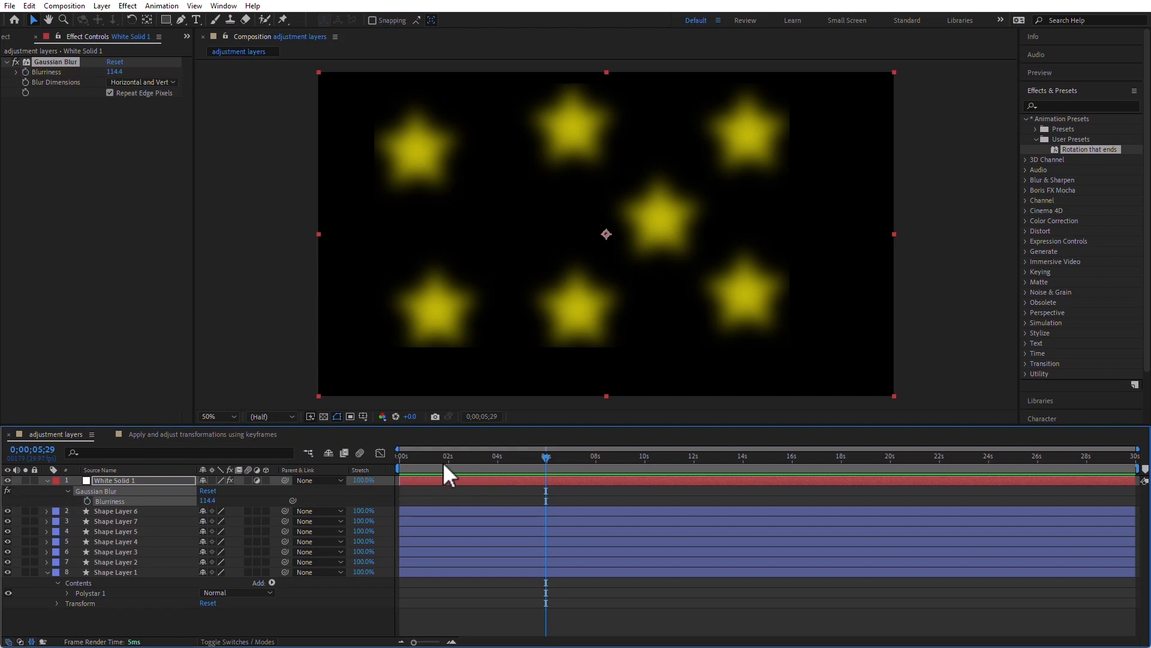
key(Home)
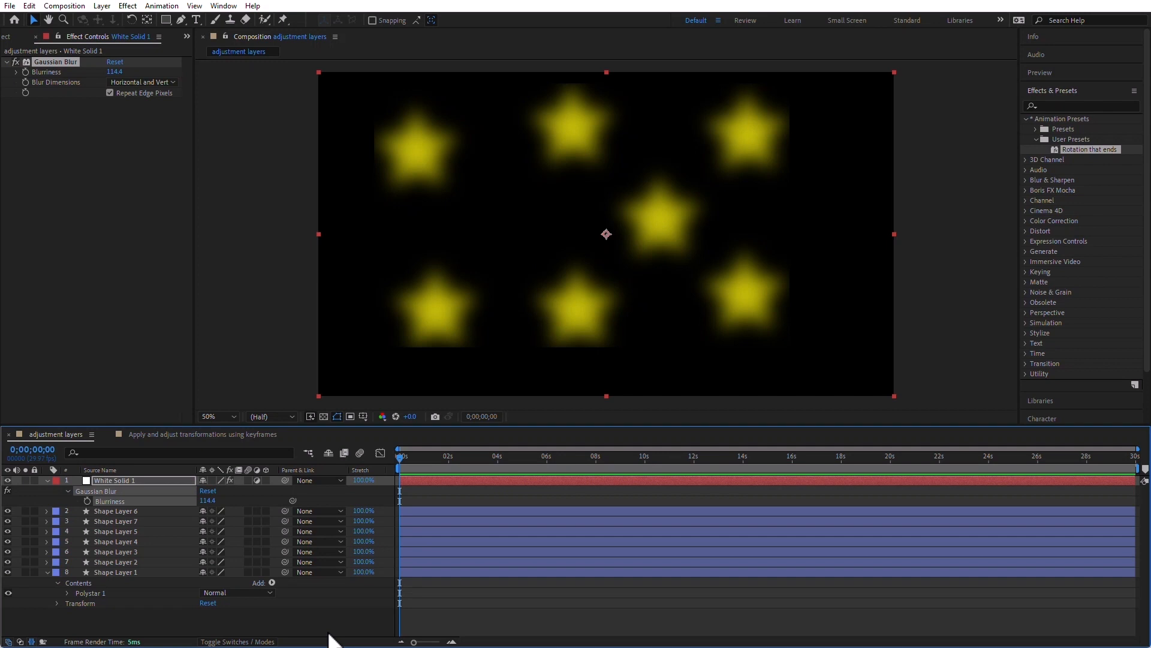
click(114, 71)
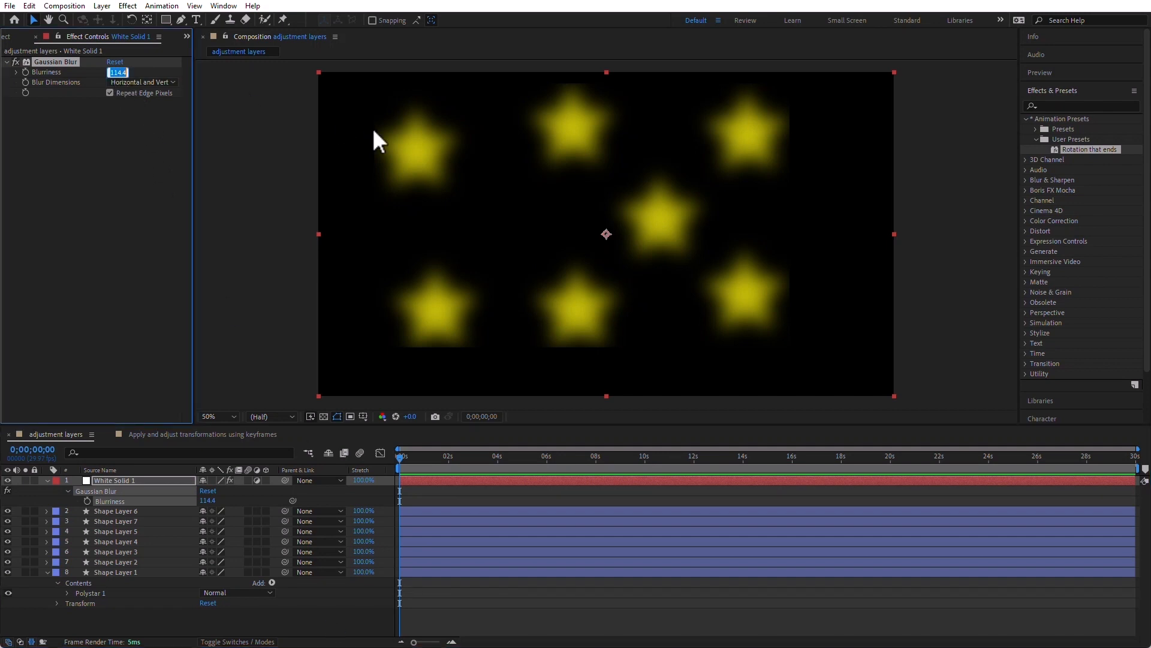
text(50)
key(Return)
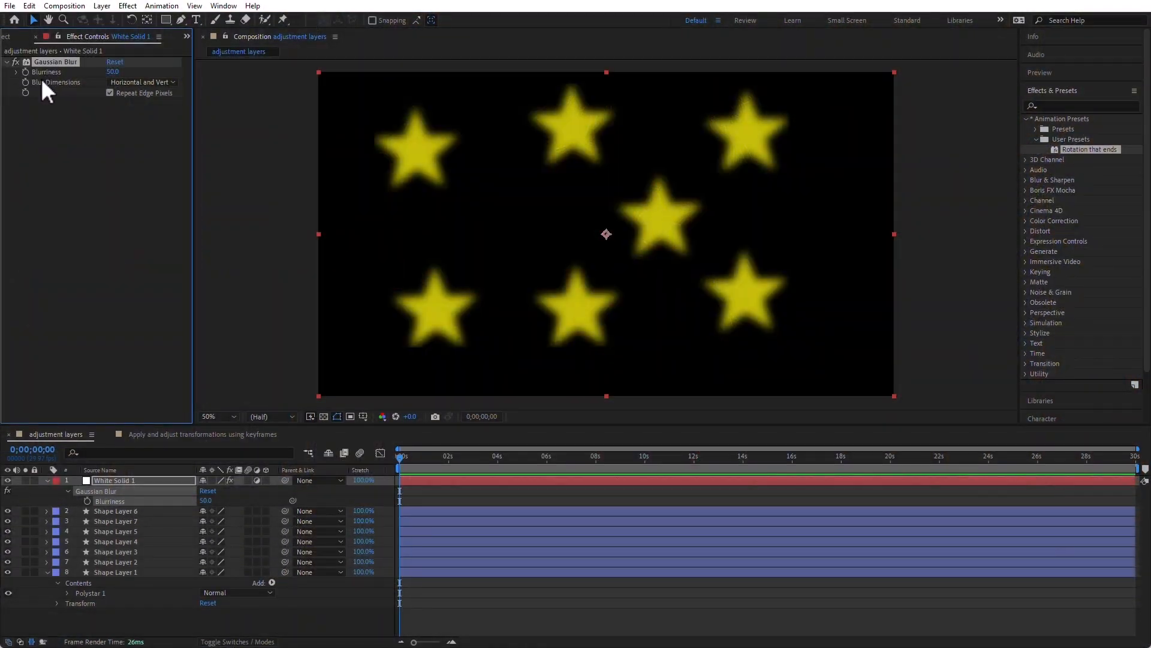
Check whether Add Expression is available with the Blurriness property selected and with no property selected.
click(47, 203)
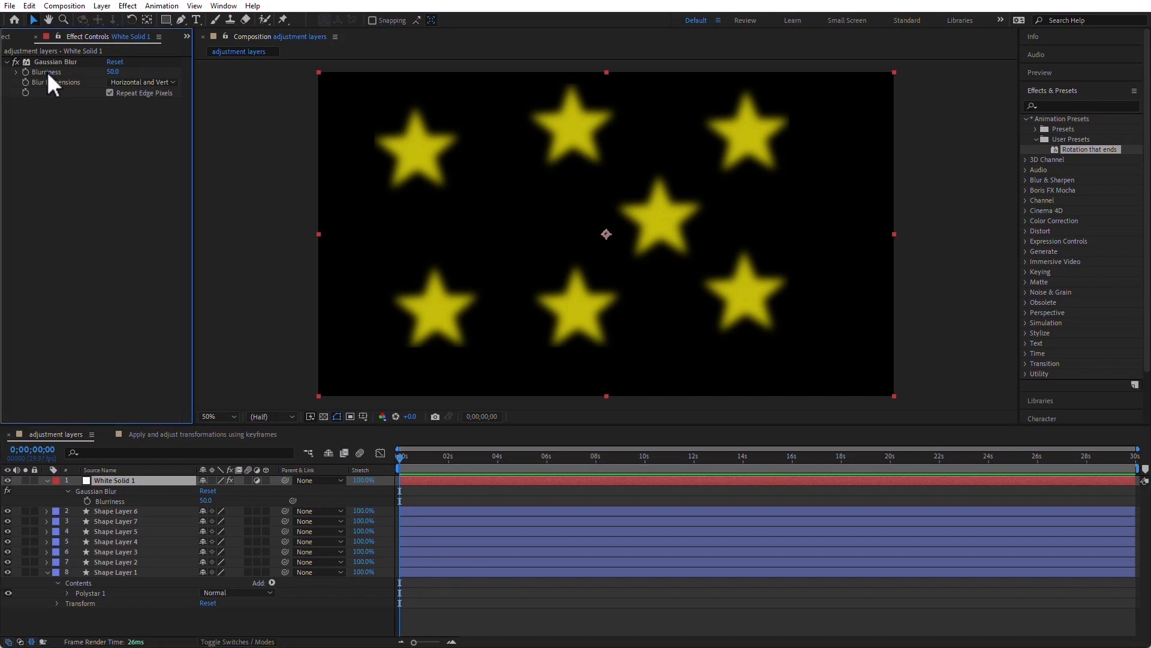
click(16, 72)
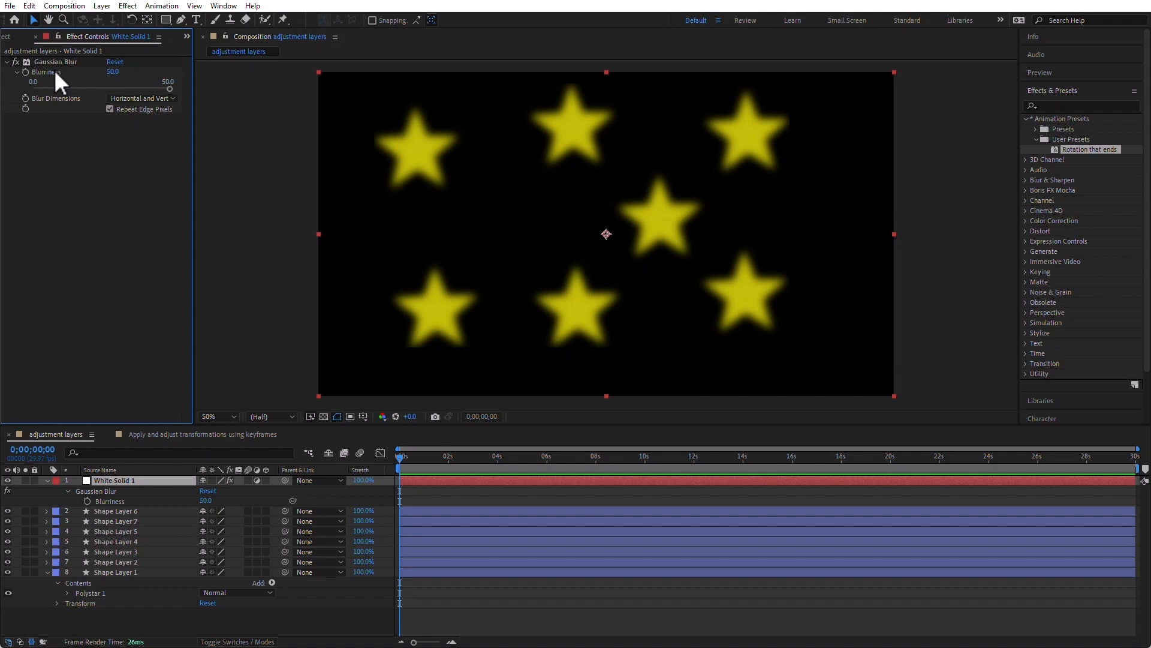
click(111, 502)
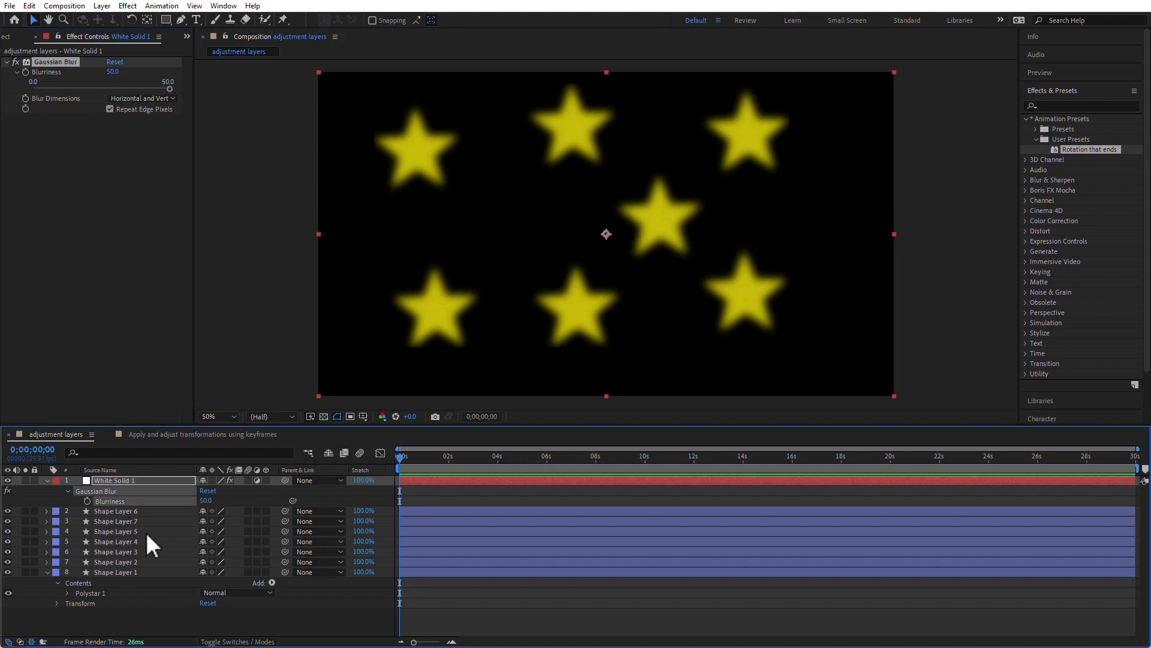
click(161, 6)
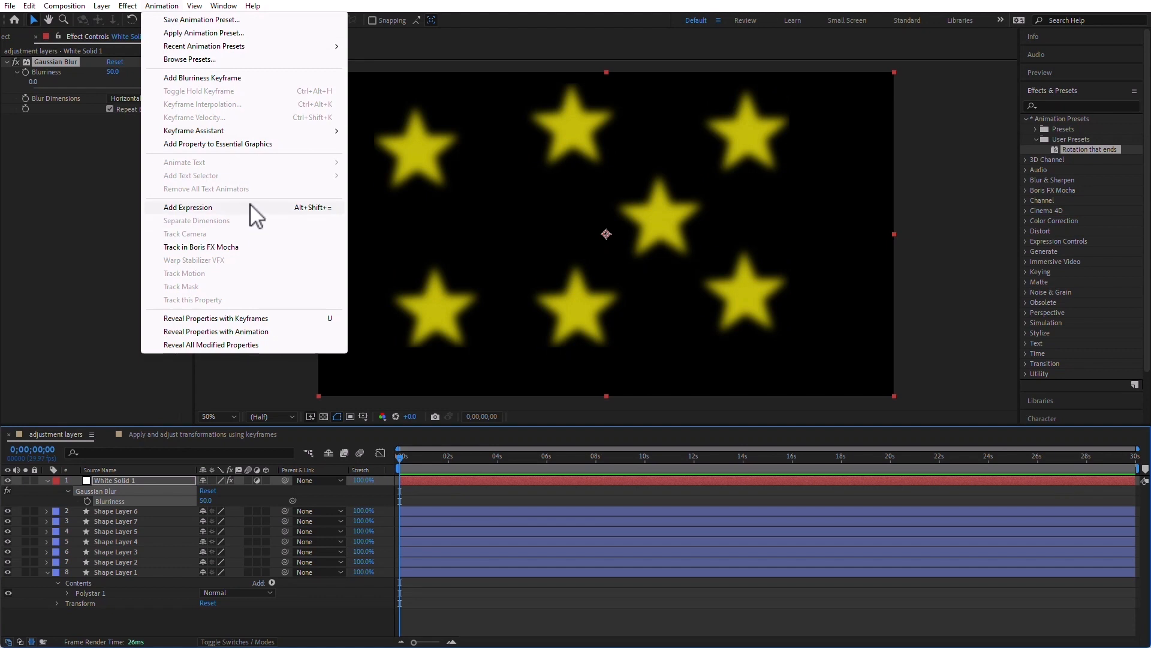
click(48, 174)
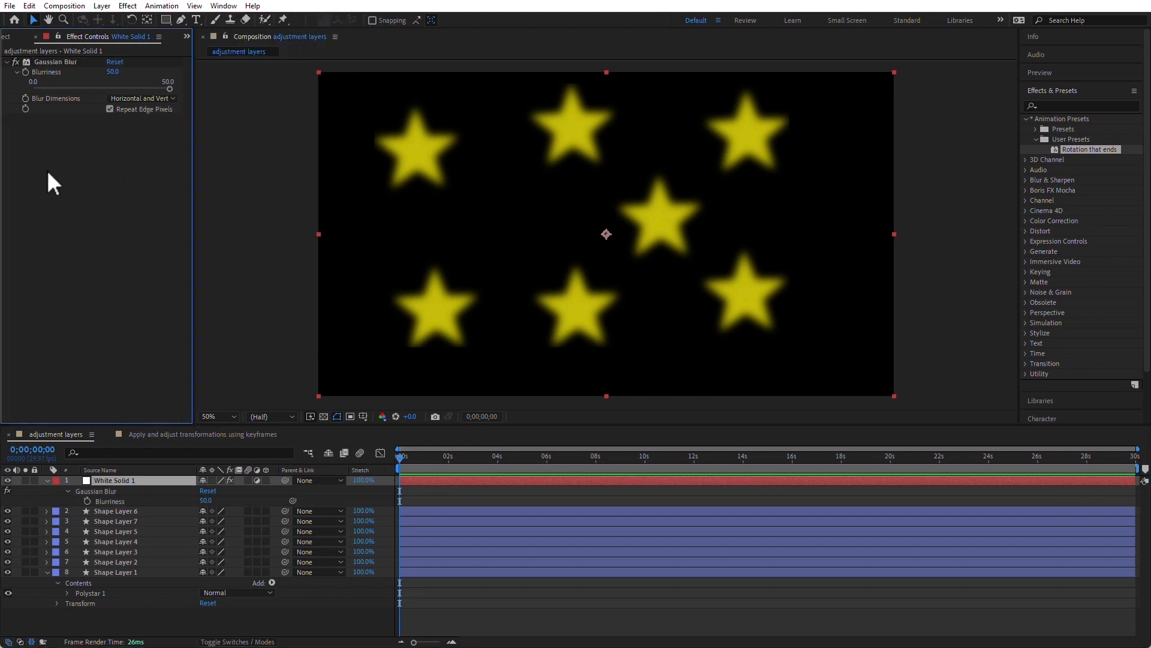
click(170, 7)
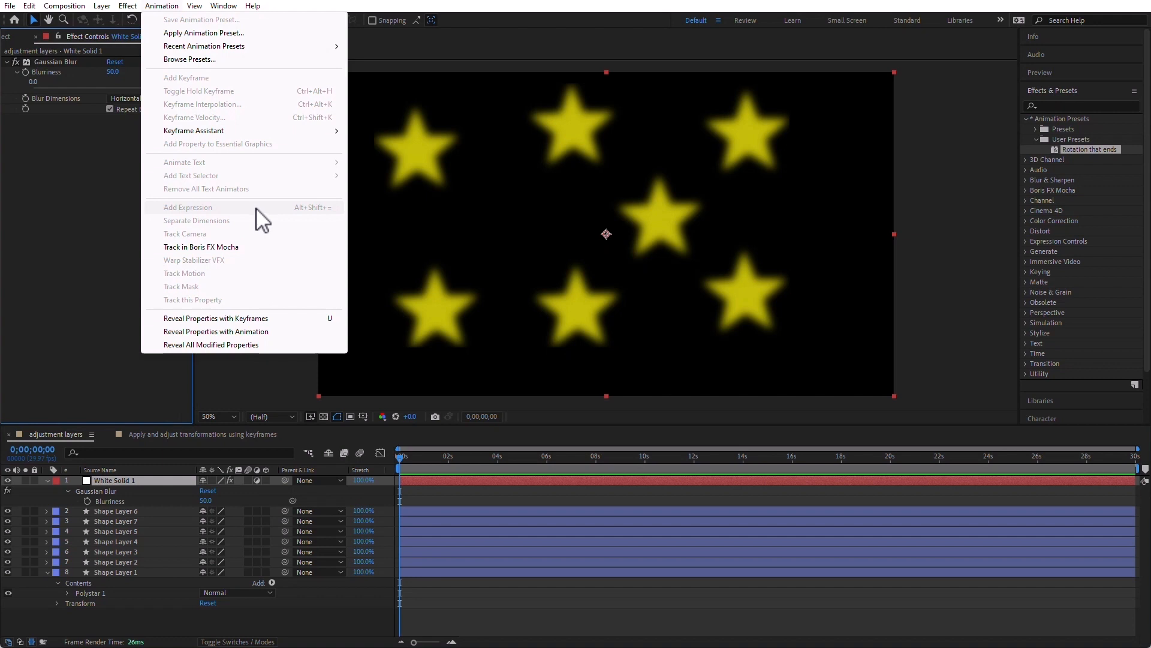
click(92, 201)
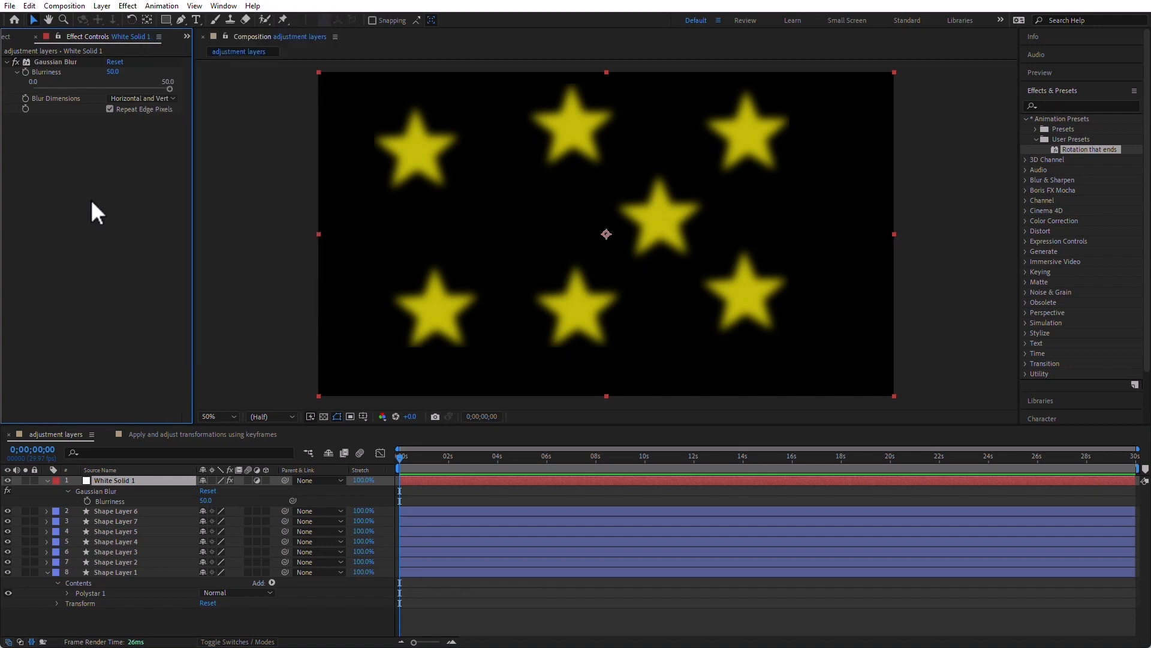
Add the expression wiggle(2,50) to the Gaussian Blur Blurriness of White Solid 1 and deselect the layer.
alt+click(26, 72)
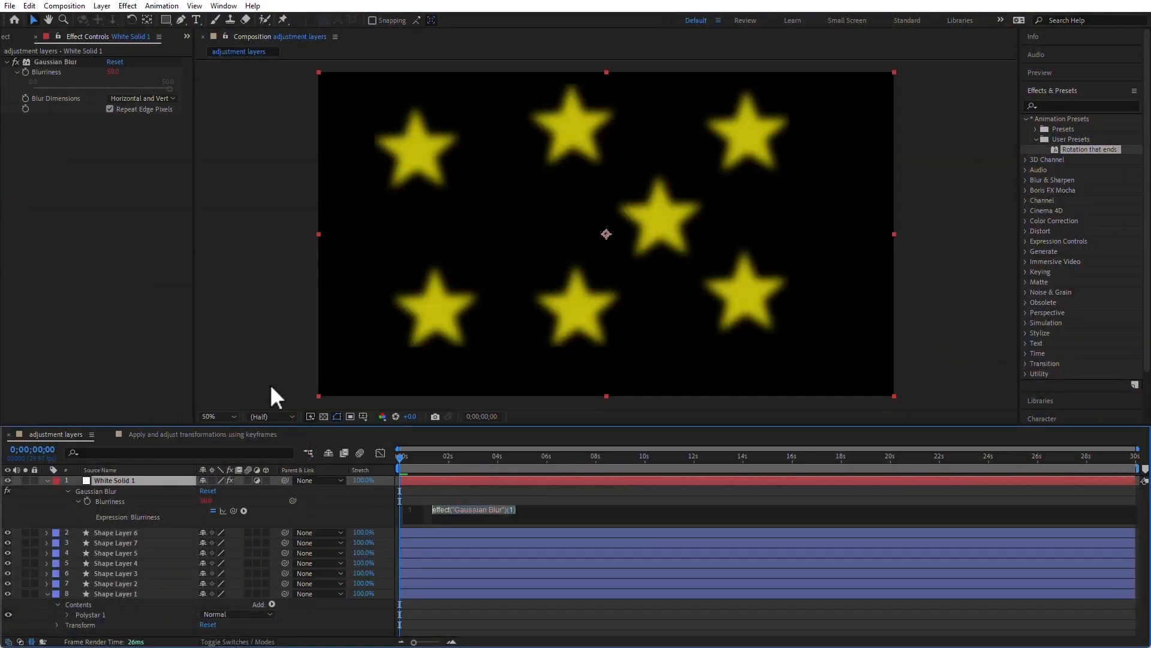
text(wiggle)
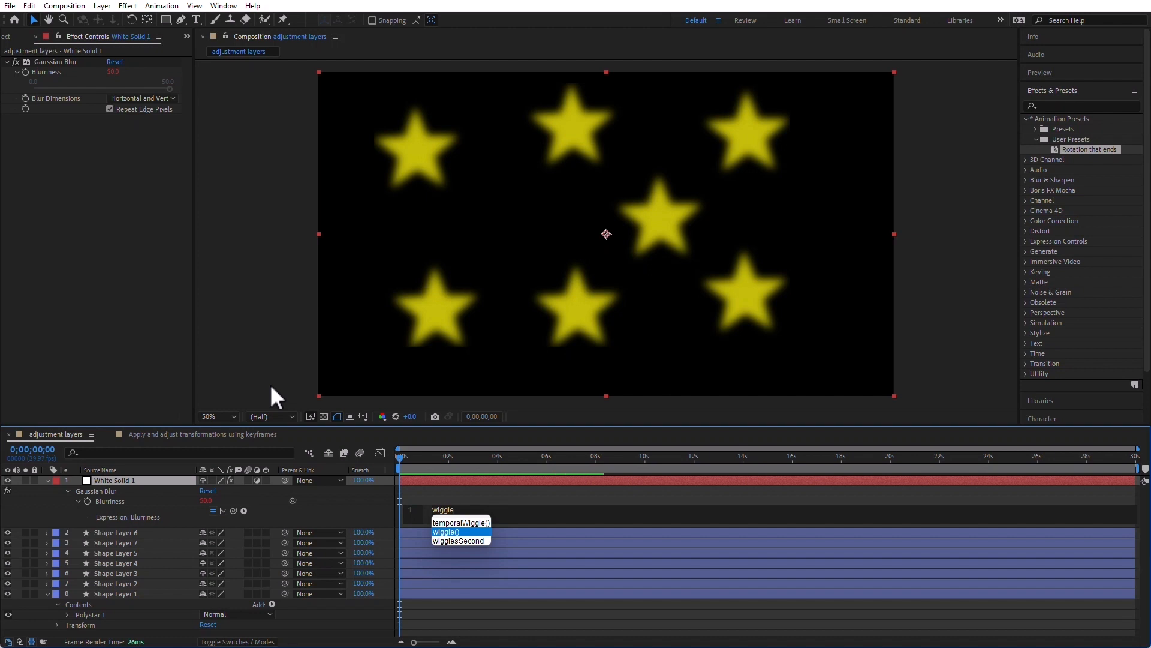
text(9\())
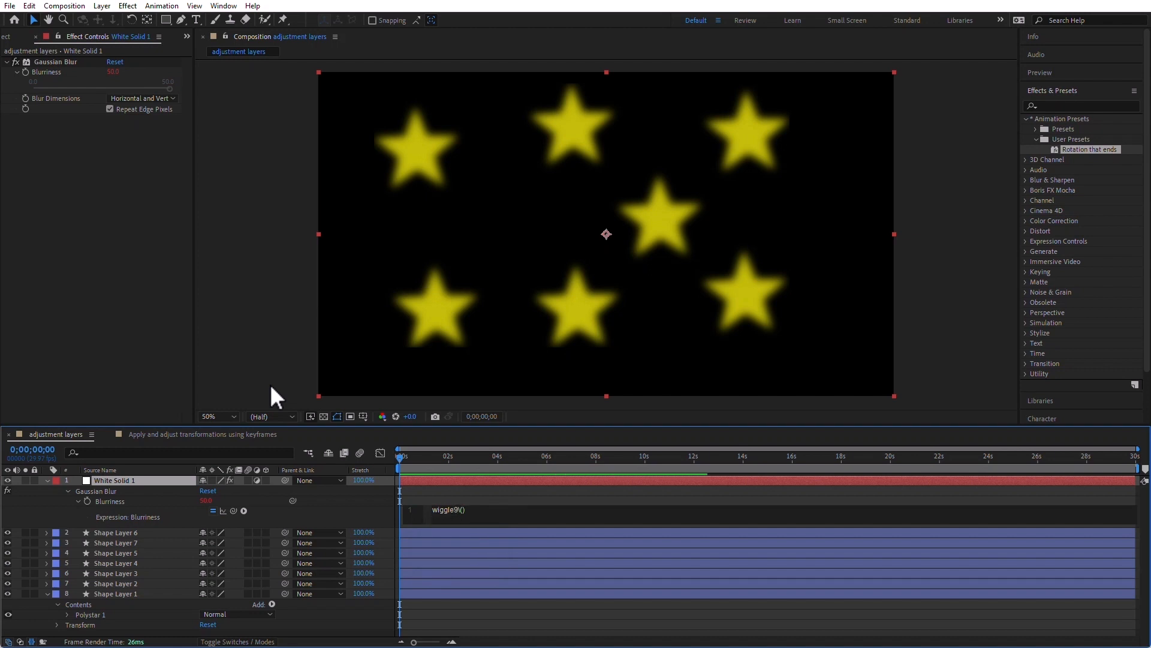
text(()
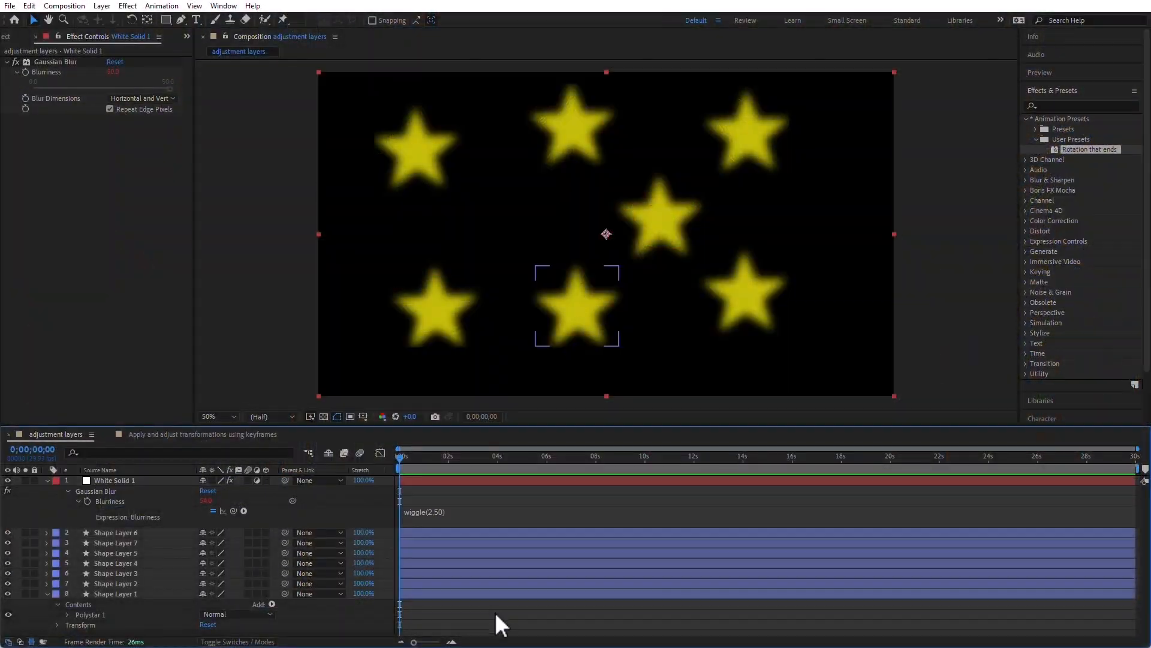
click(385, 554)
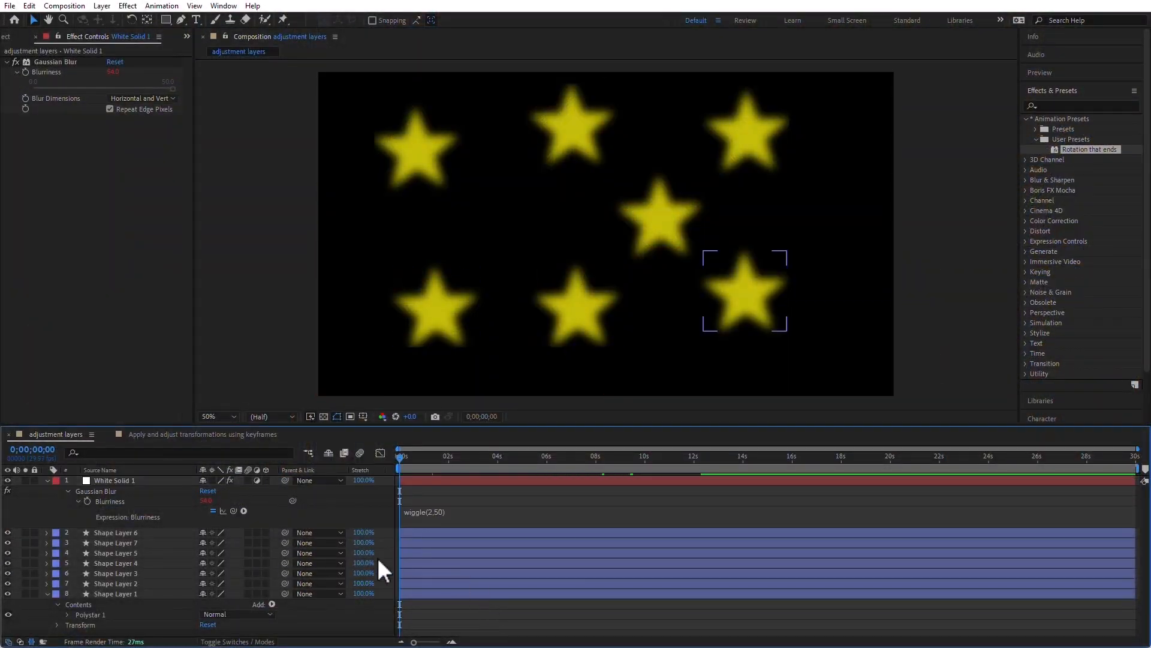